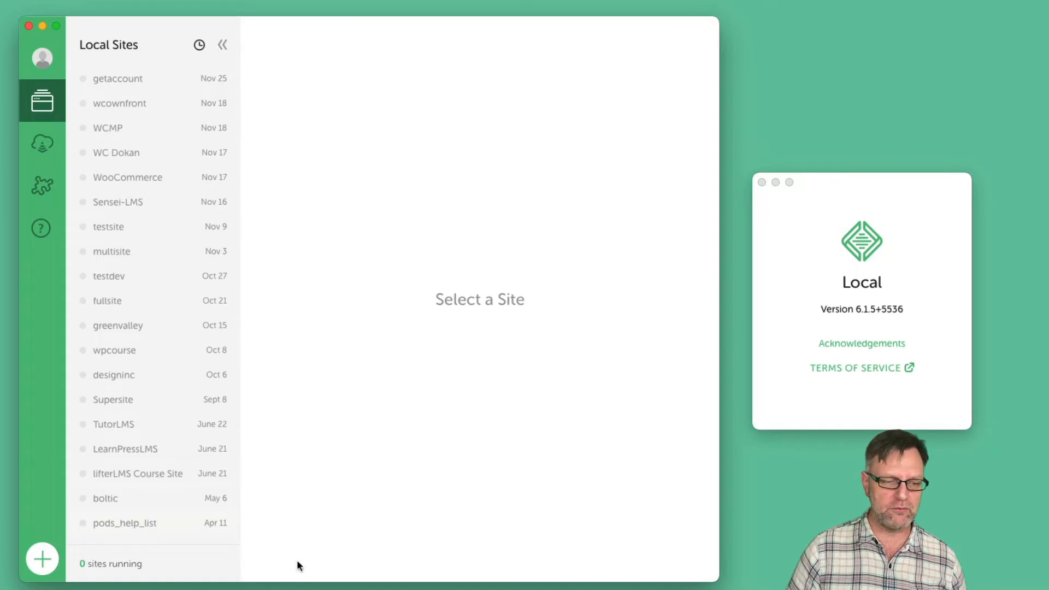
Start the new-site wizard from the + button in Local's sidebar
left_click(42, 558)
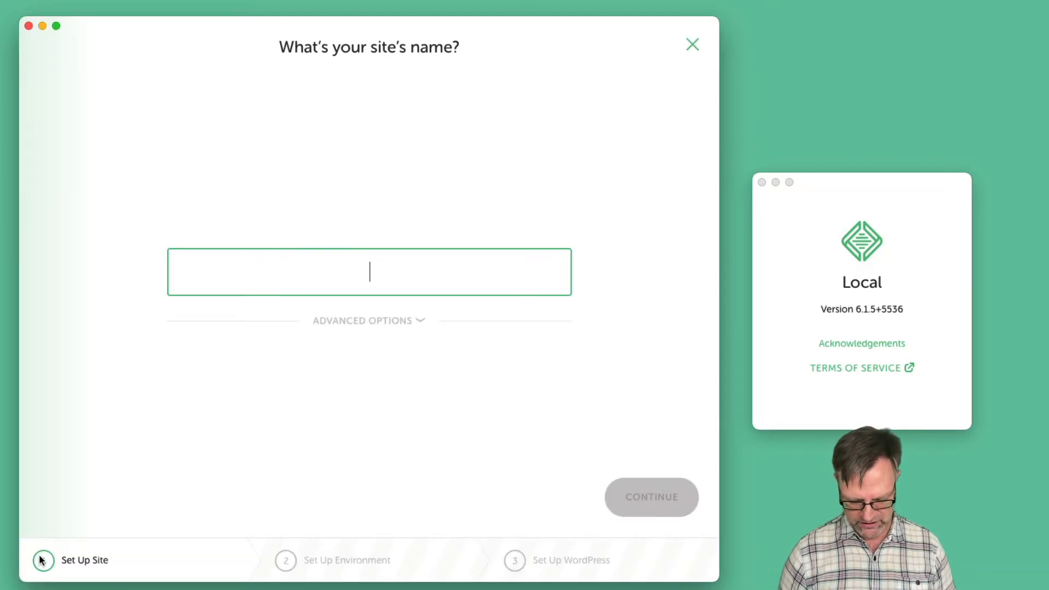
Name the new site PODSSTore and keep the Preferred environment
type("PODSSTore")
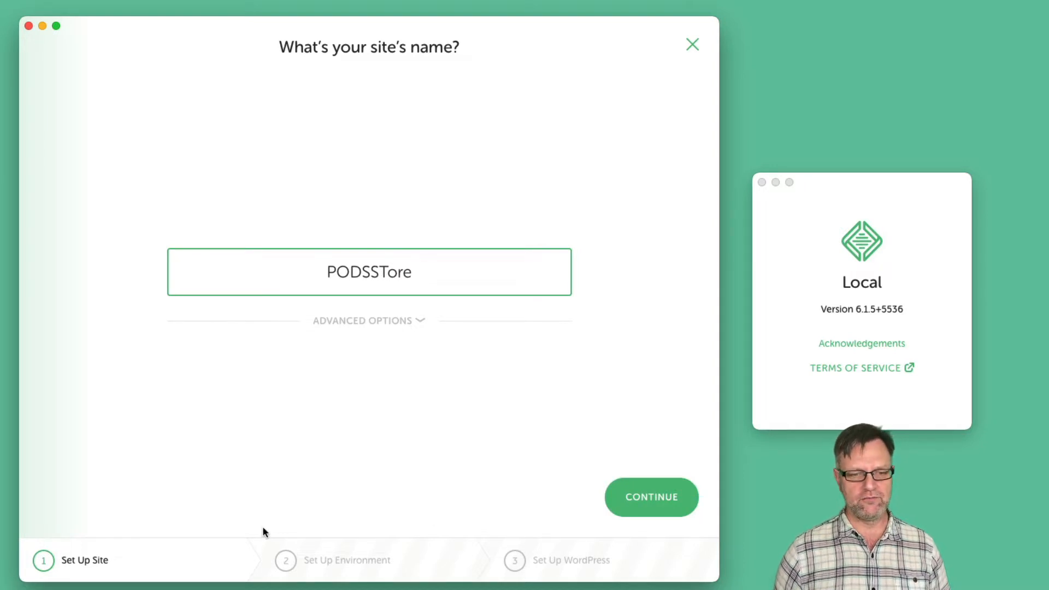
left_click(634, 507)
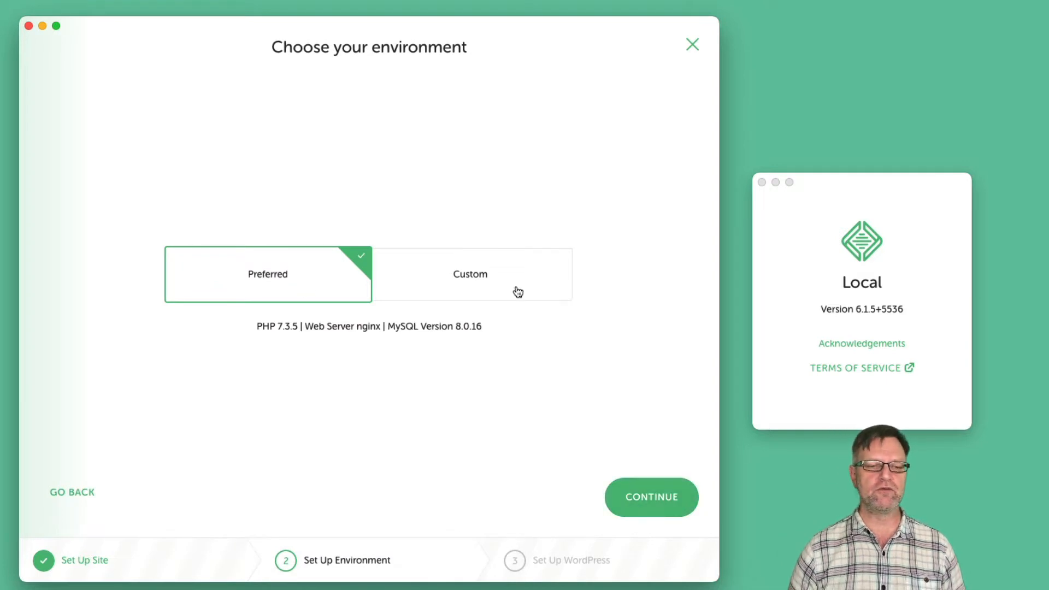
left_click(656, 509)
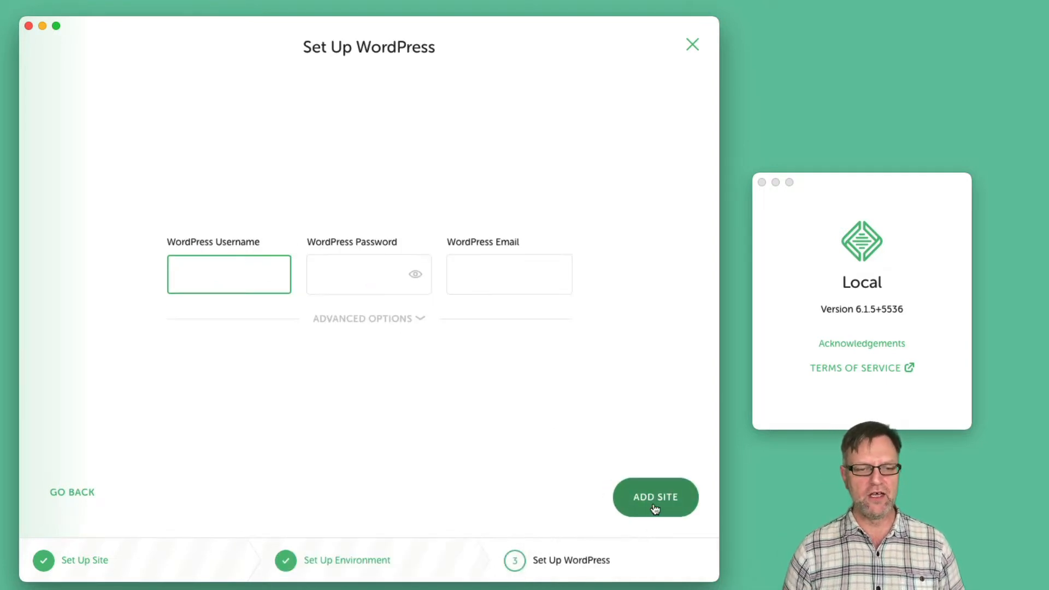
Enter the WordPress admin username and password, then add the site
type("admin")
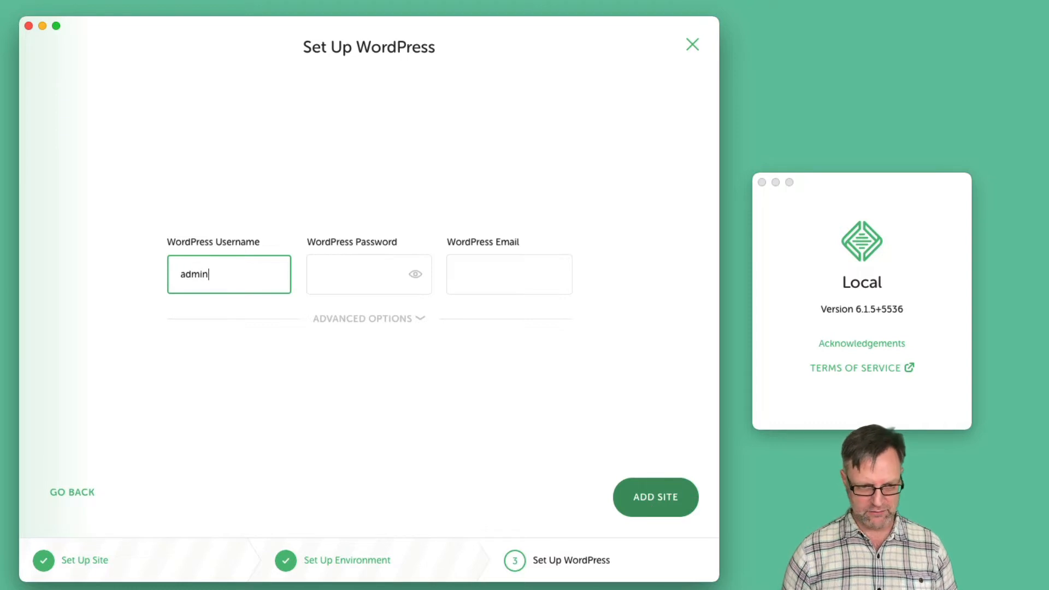
key("Tab")
type("password")
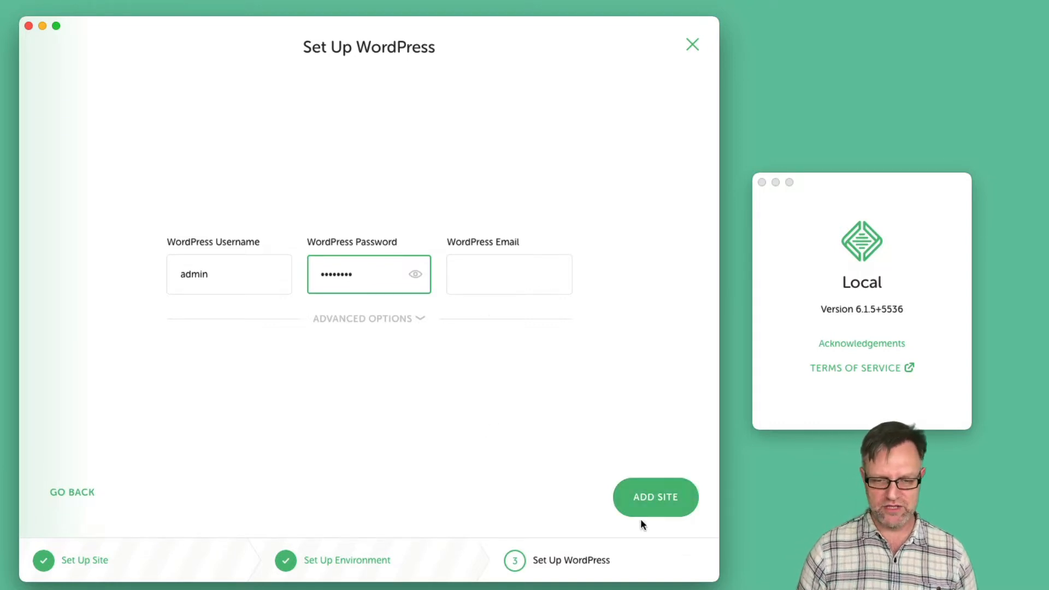
left_click(642, 497)
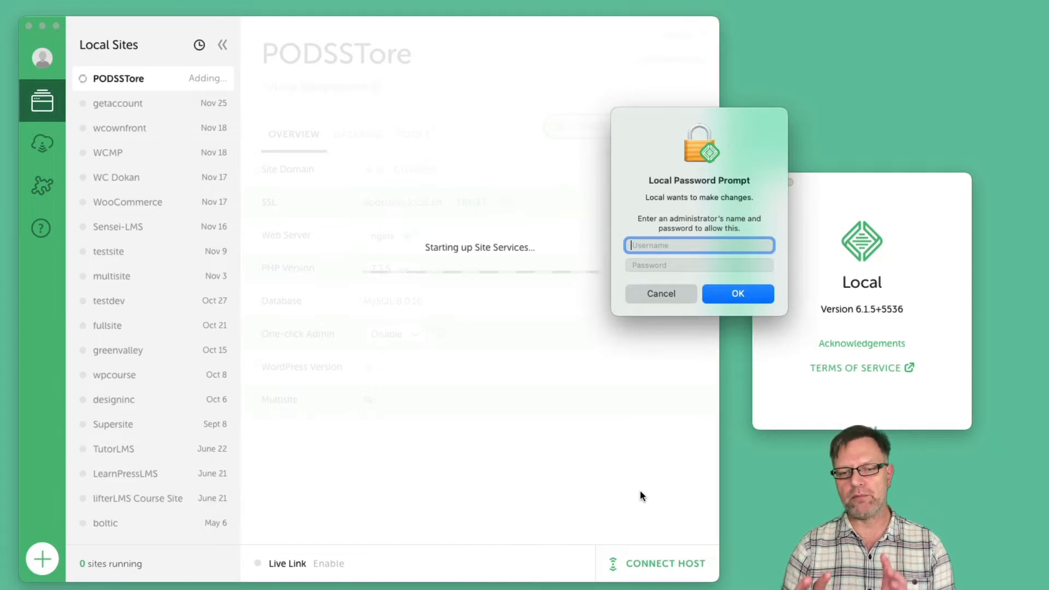
Authorize Local's changes with the macOS administrator name and password
type("admin")
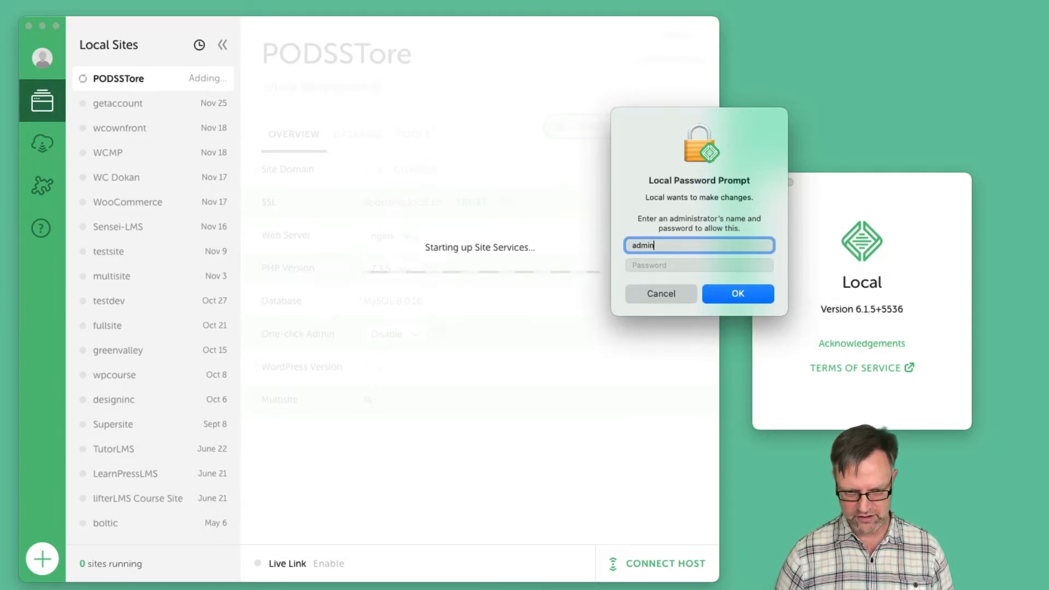
key("Tab")
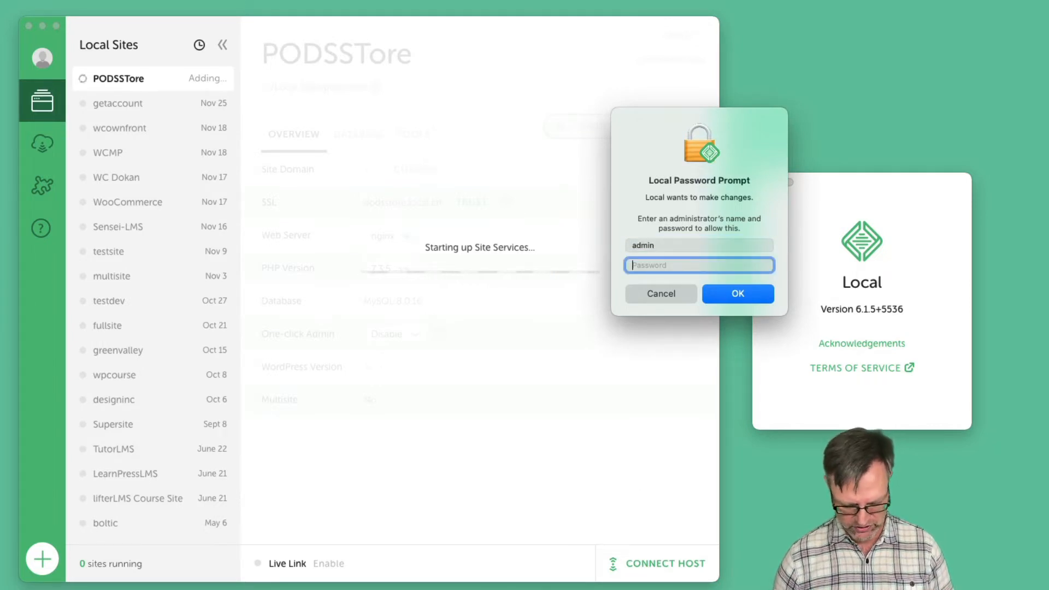
type("••••••••••")
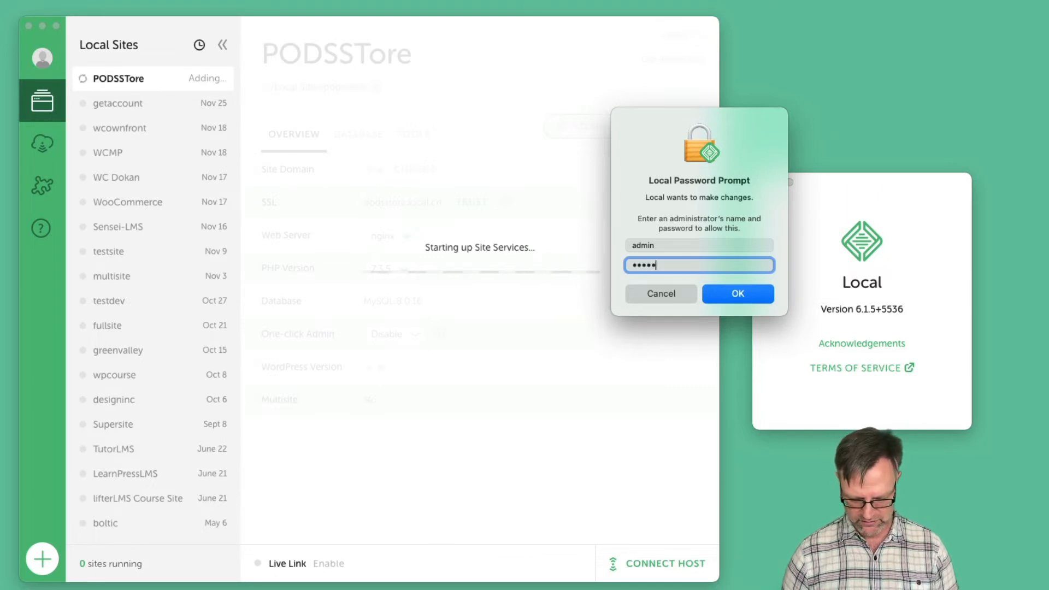
type("•••••")
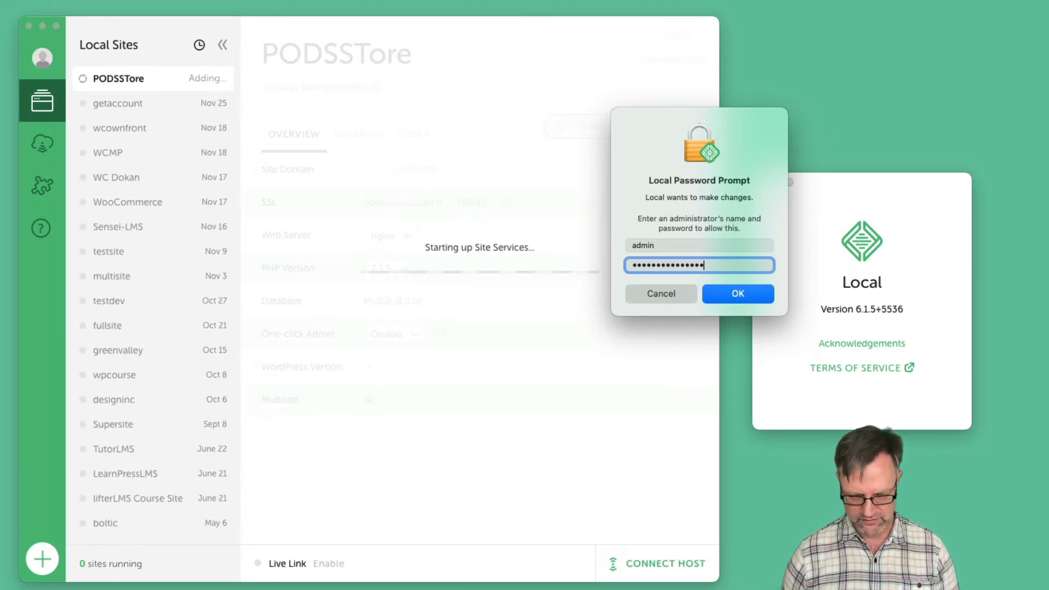
key("Return")
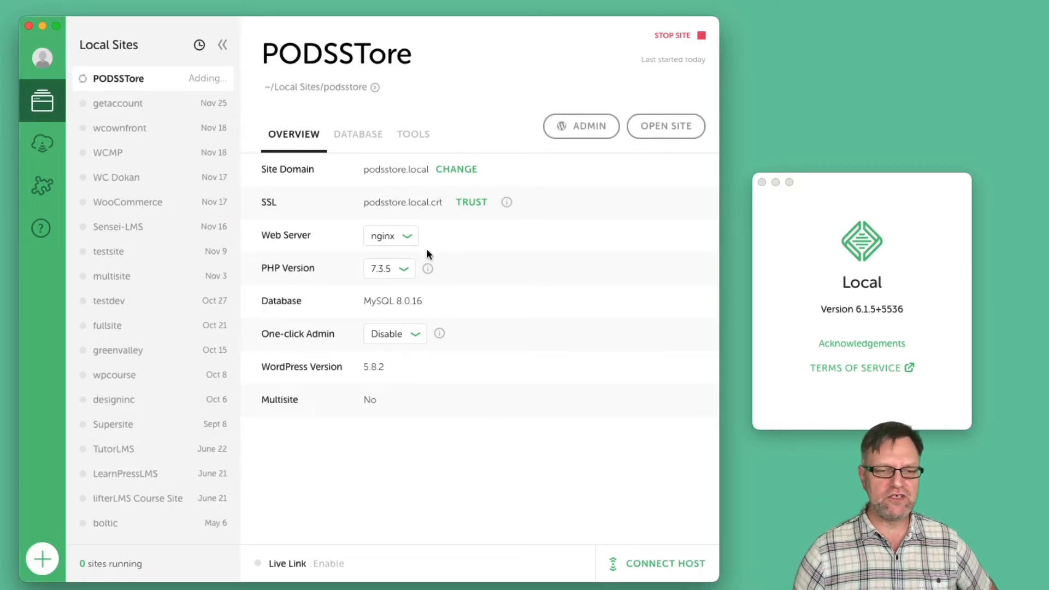
left_click(407, 241)
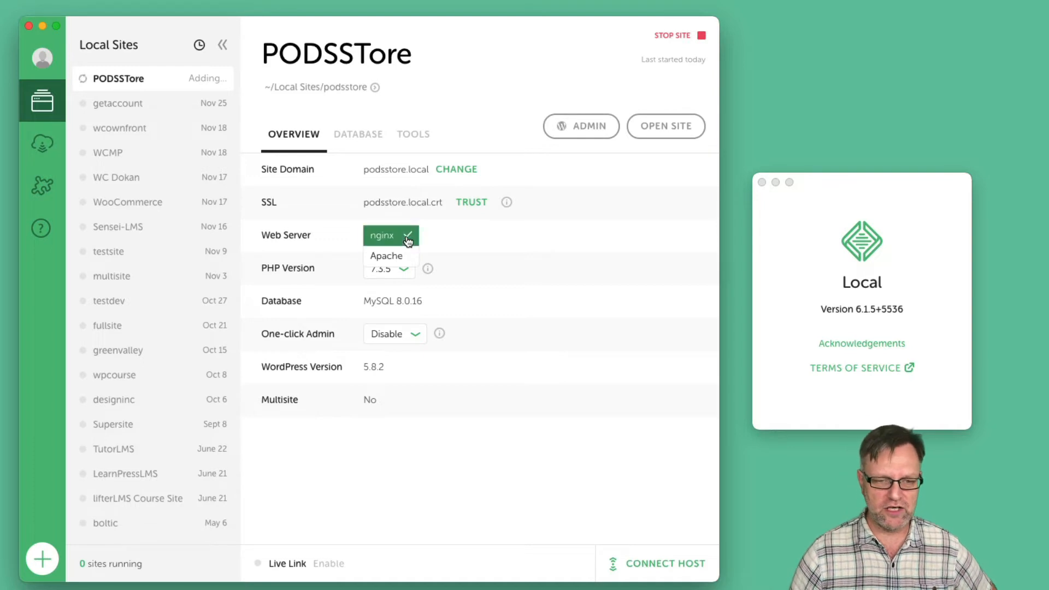
left_click(455, 233)
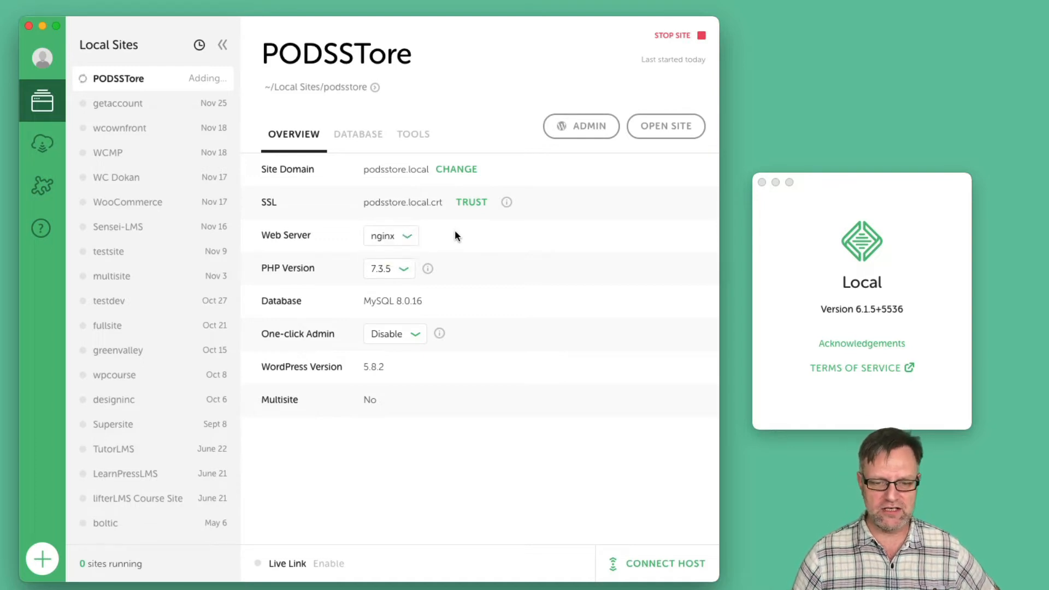
left_click(404, 272)
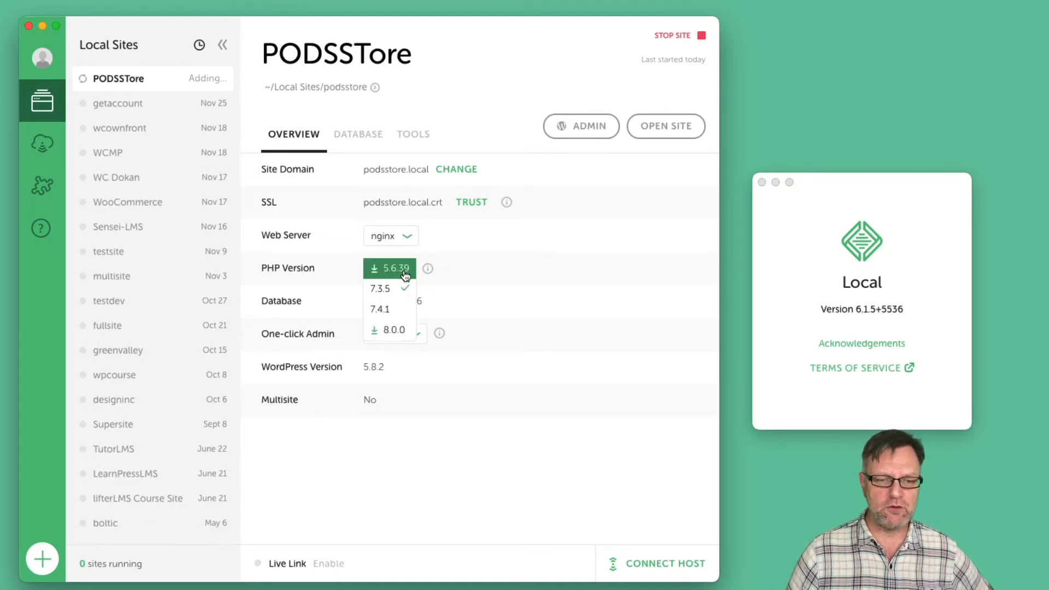
left_click(584, 247)
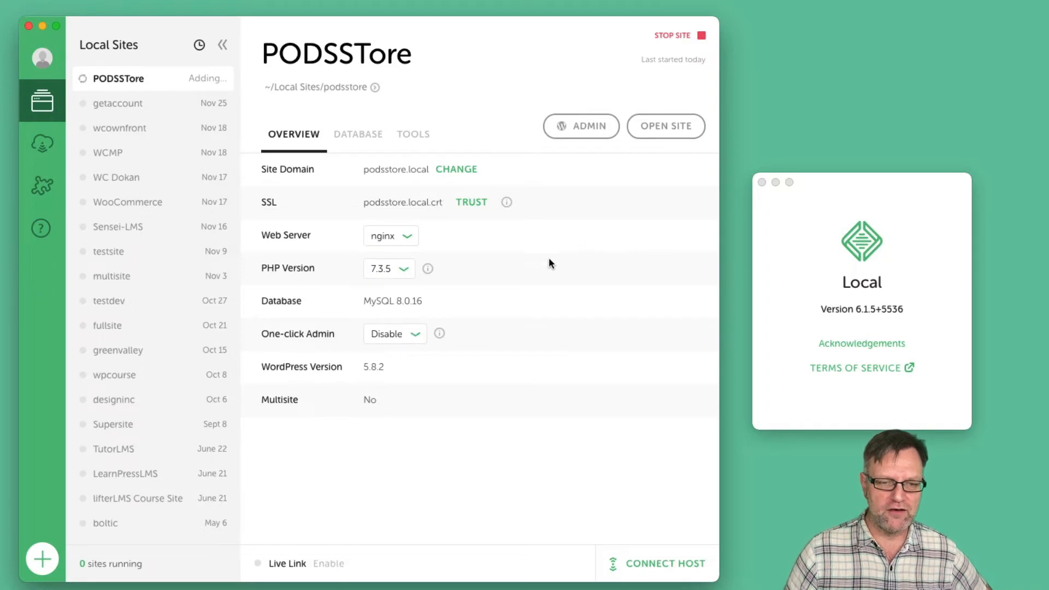
left_click(403, 269)
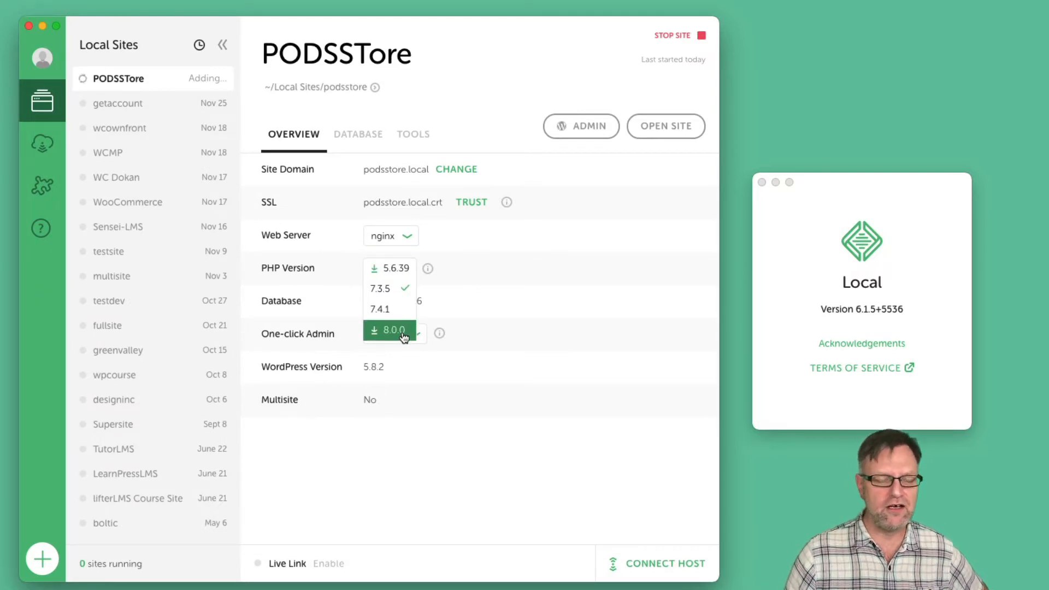
left_click(512, 268)
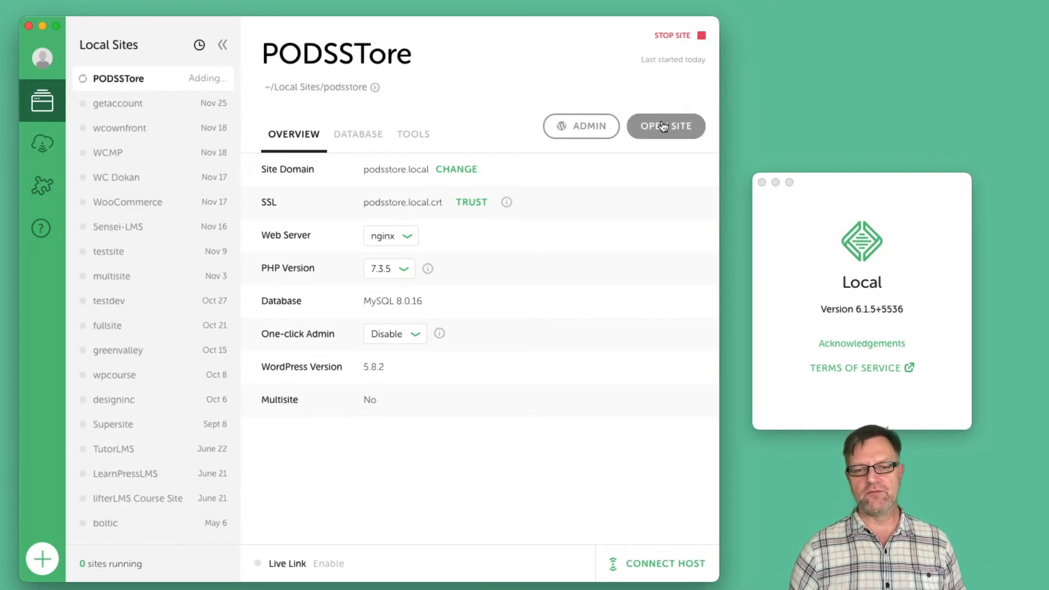
Log in to PODSSTore's WordPress admin with the site credentials, declining 1Password's save prompt
left_click(604, 129)
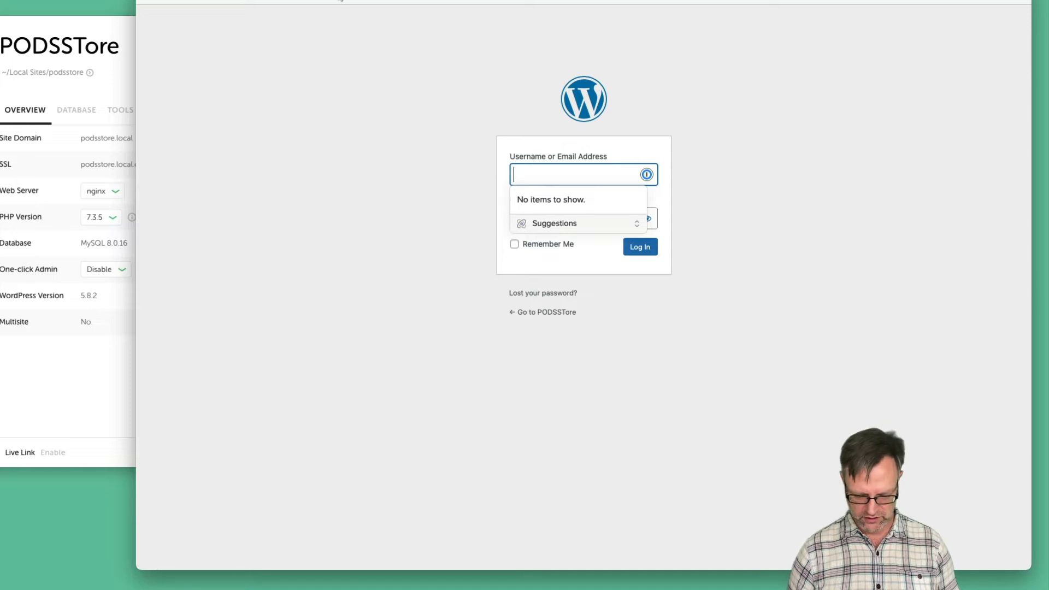
type("admin")
key("Tab")
type("p")
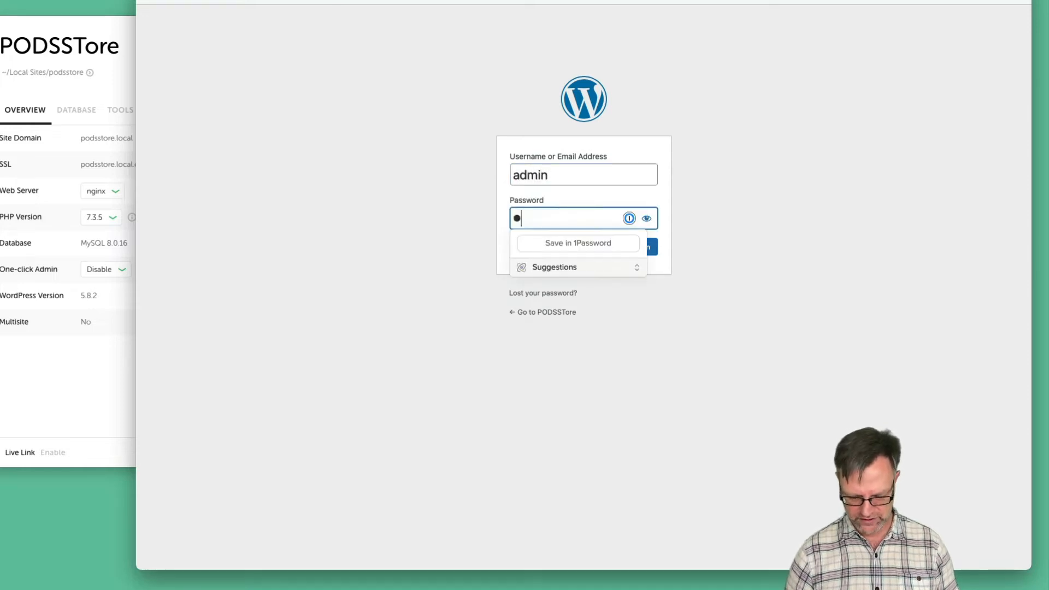
type("assword")
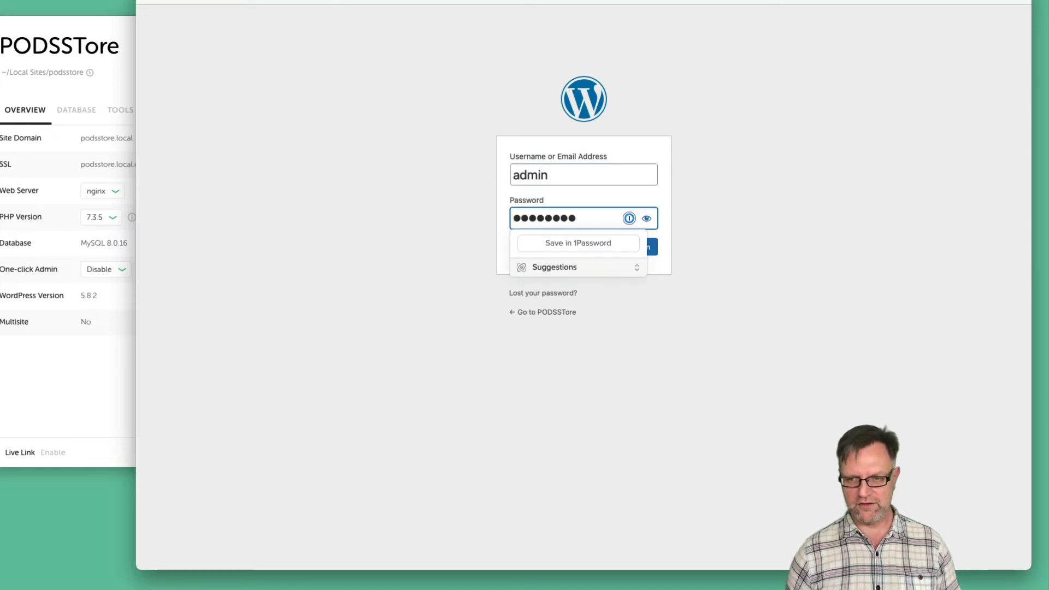
key("Return")
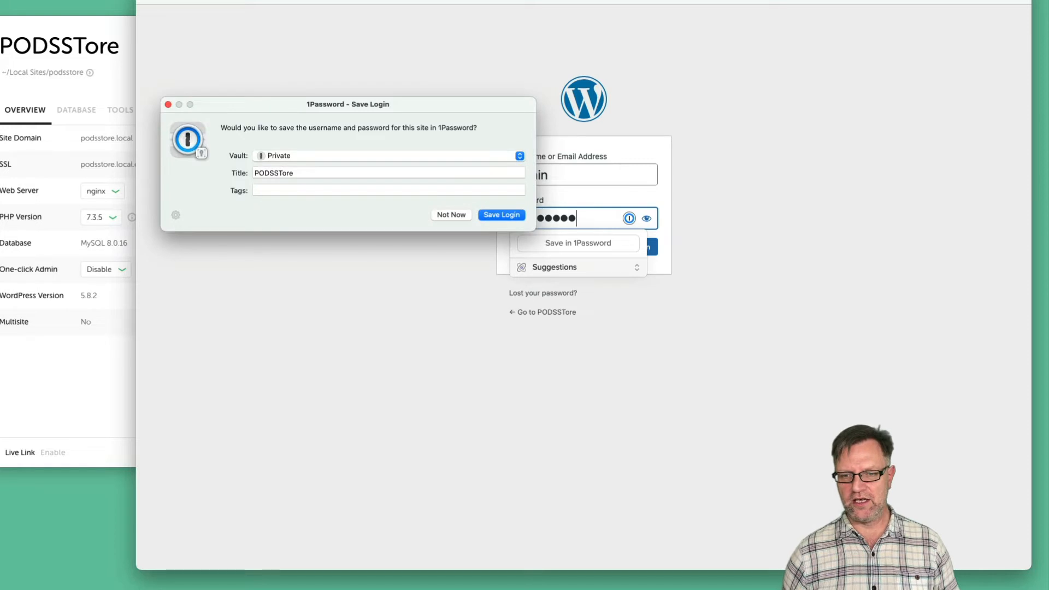
left_click(450, 215)
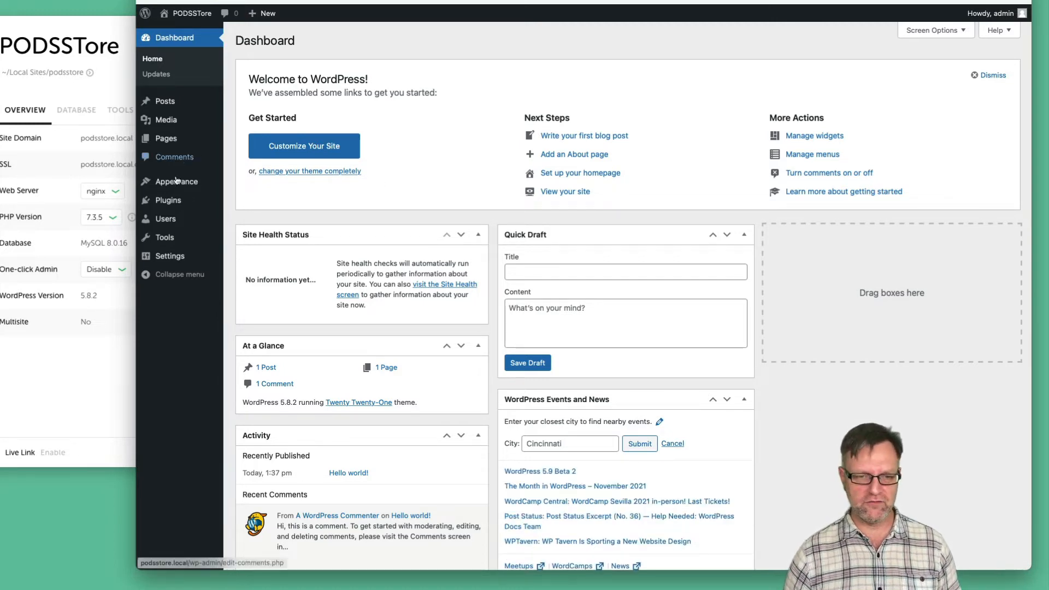
Search the Add Plugins directory for PODS
mouse_move(172, 204)
scroll(172, 205, "down", 1)
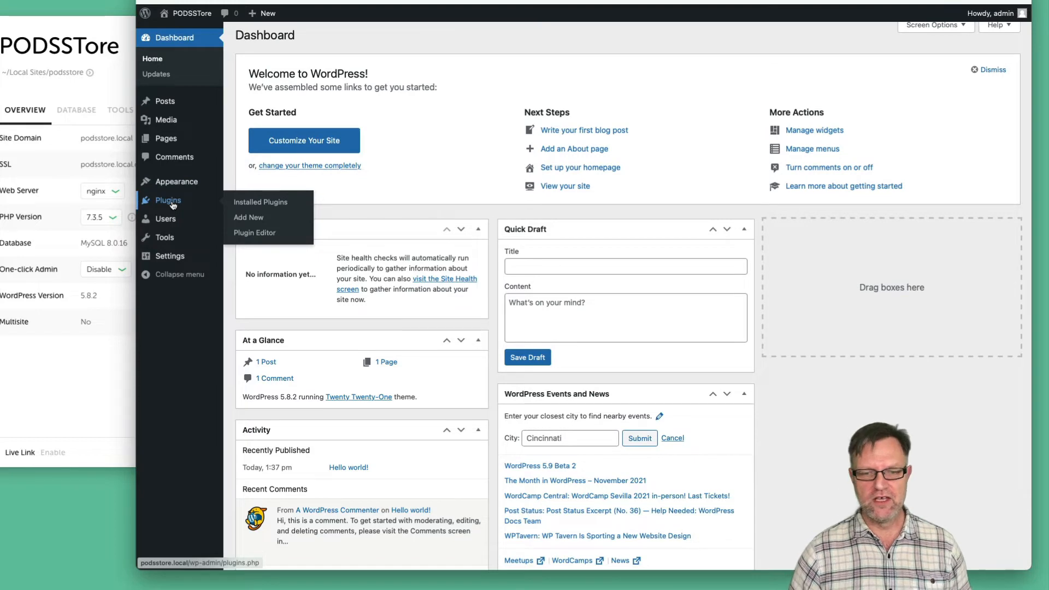
left_click(253, 218)
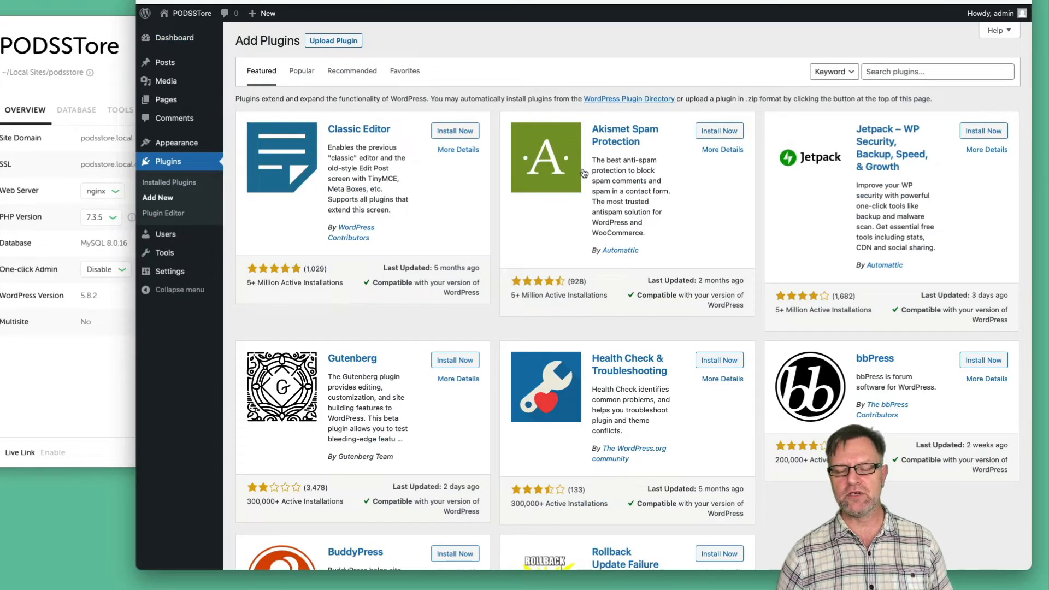
left_click(886, 71)
type("PODS")
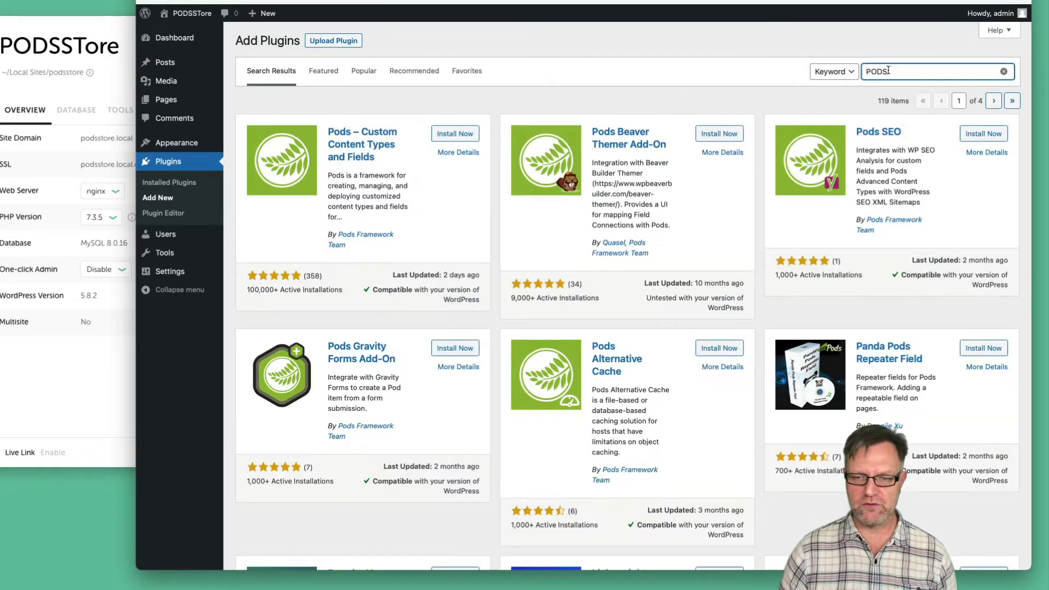
Install and activate Pods – Custom Content Types and Fields
left_click(450, 135)
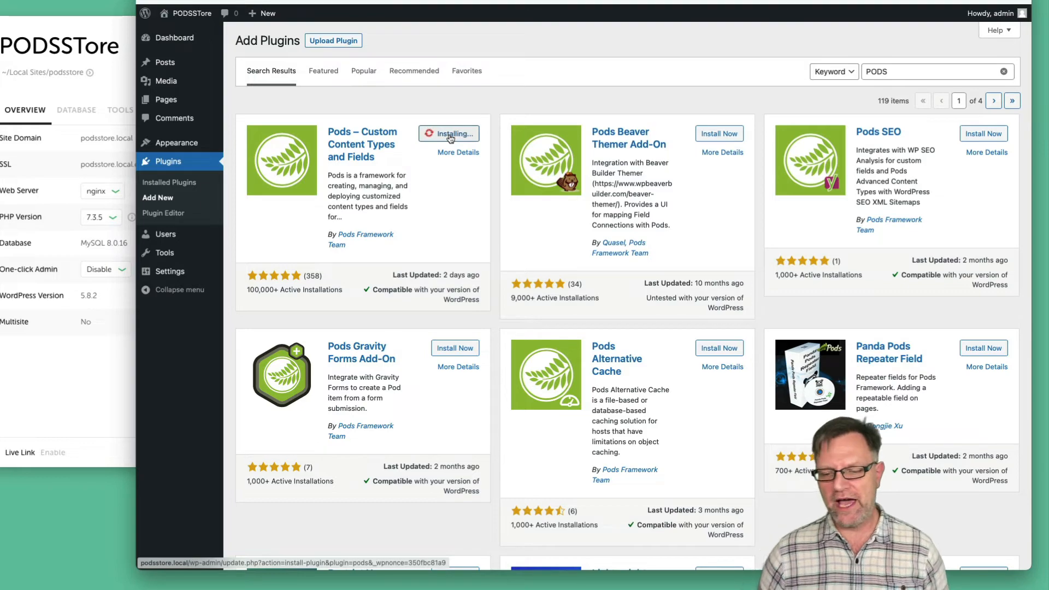
scroll(502, 356, "down", 5)
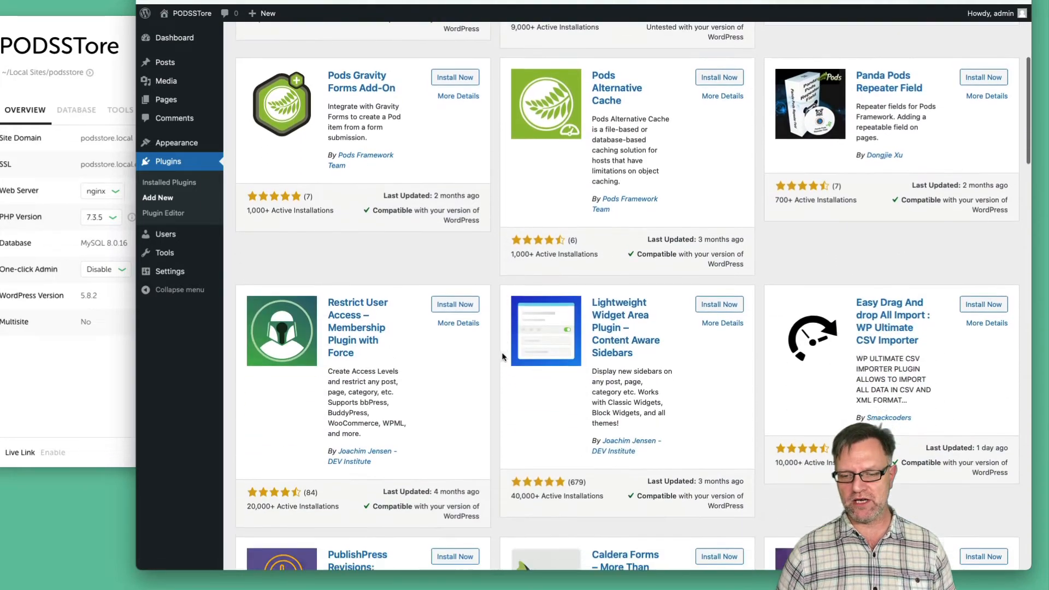
scroll(502, 356, "down", 4)
scroll(502, 354, "up", 10)
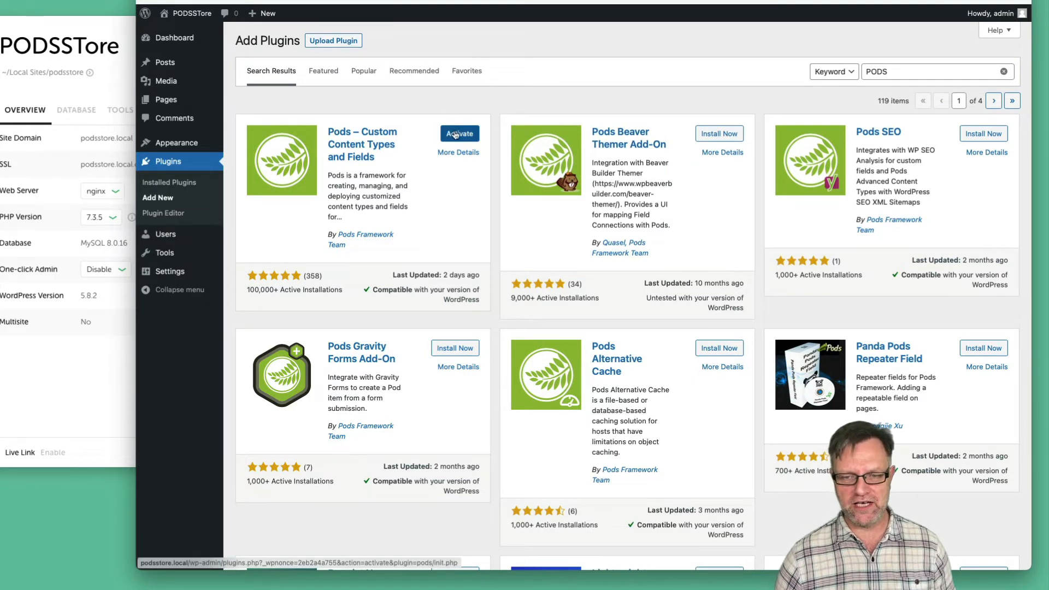
left_click(456, 134)
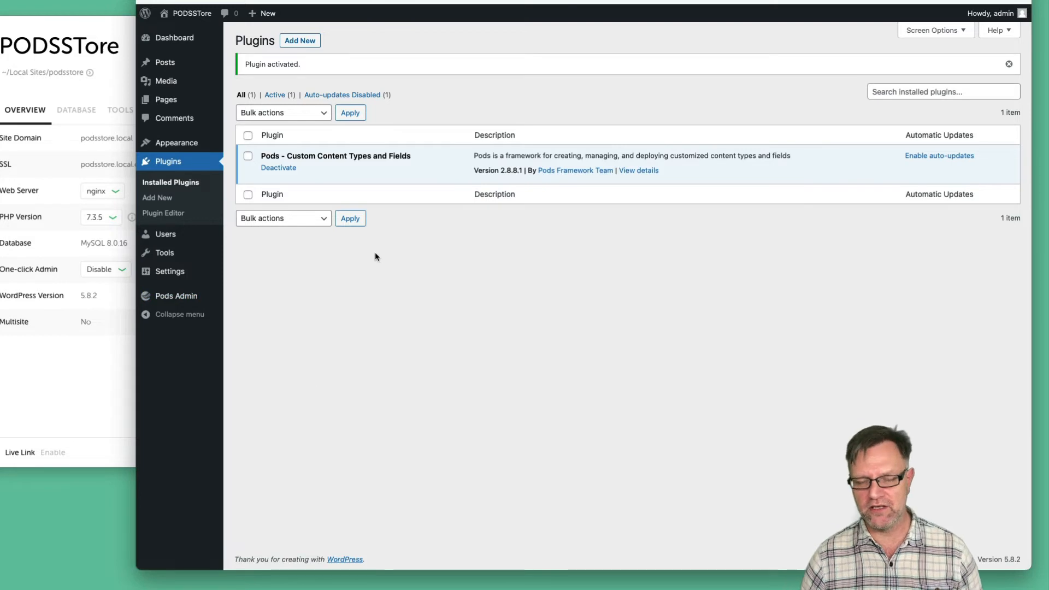
mouse_move(219, 291)
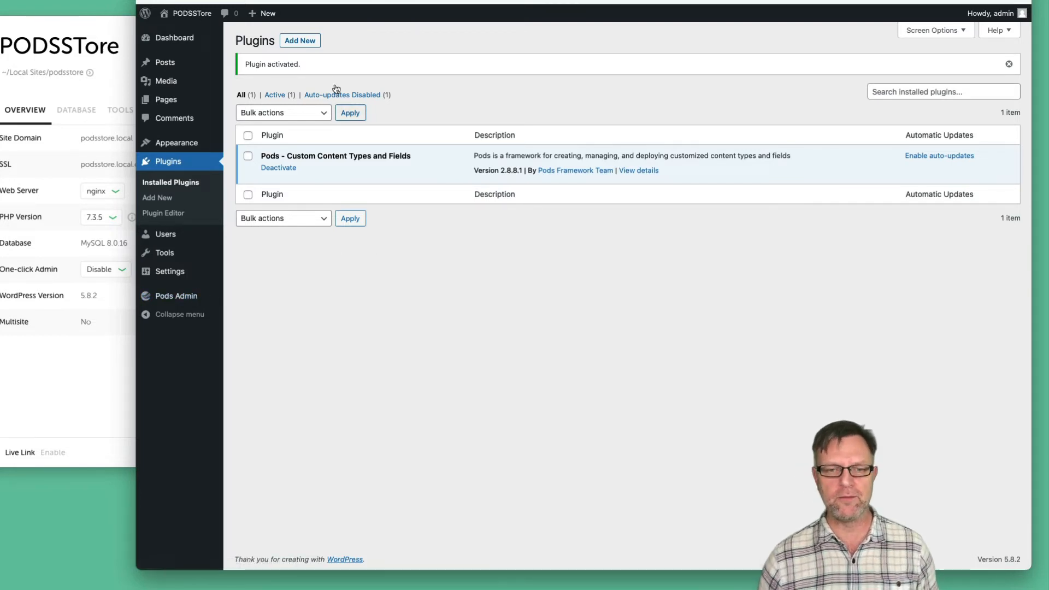
Search plugins for 'Member' and try installing Members – Membership & User Role Editor
left_click(307, 42)
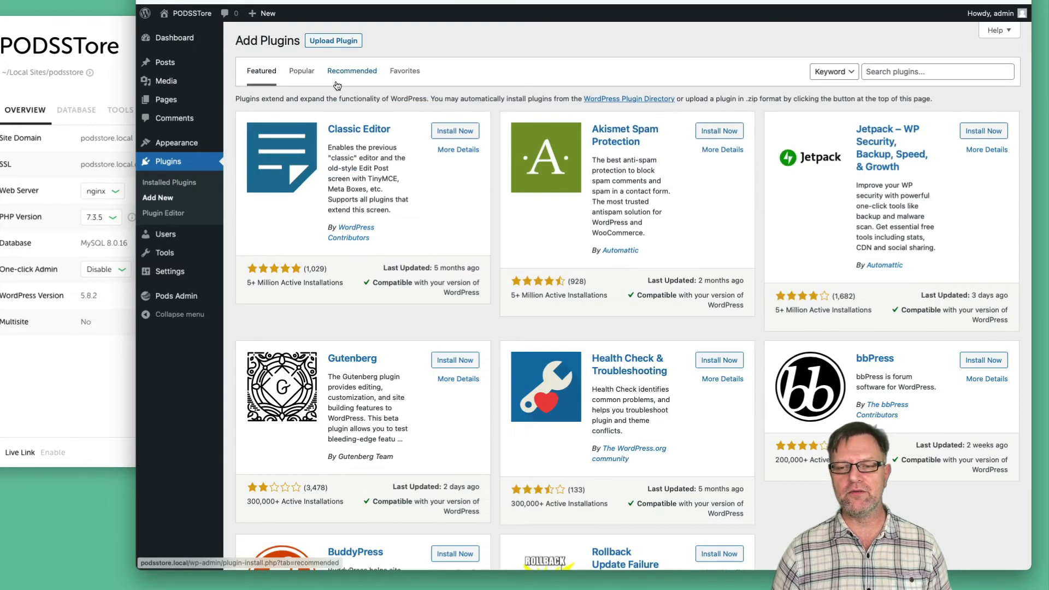
left_click(910, 70)
type("Meme")
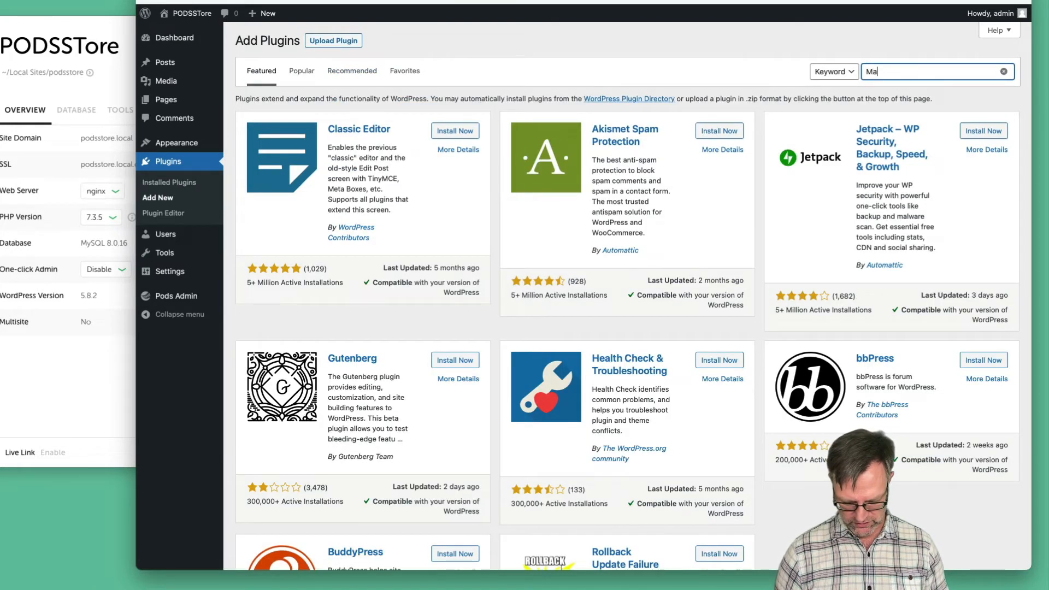
key("BackSpace")
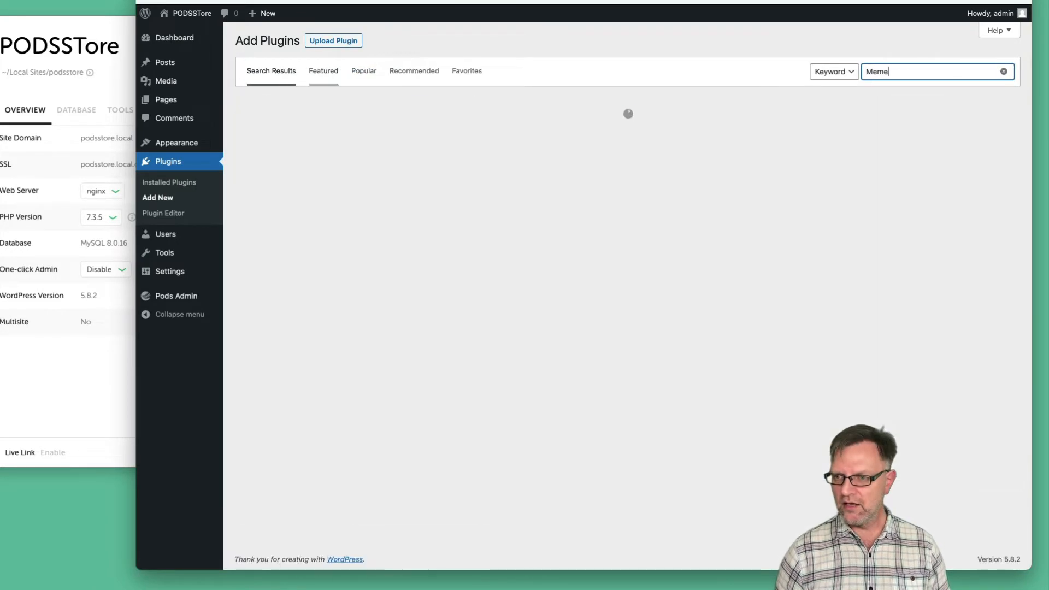
type("ber")
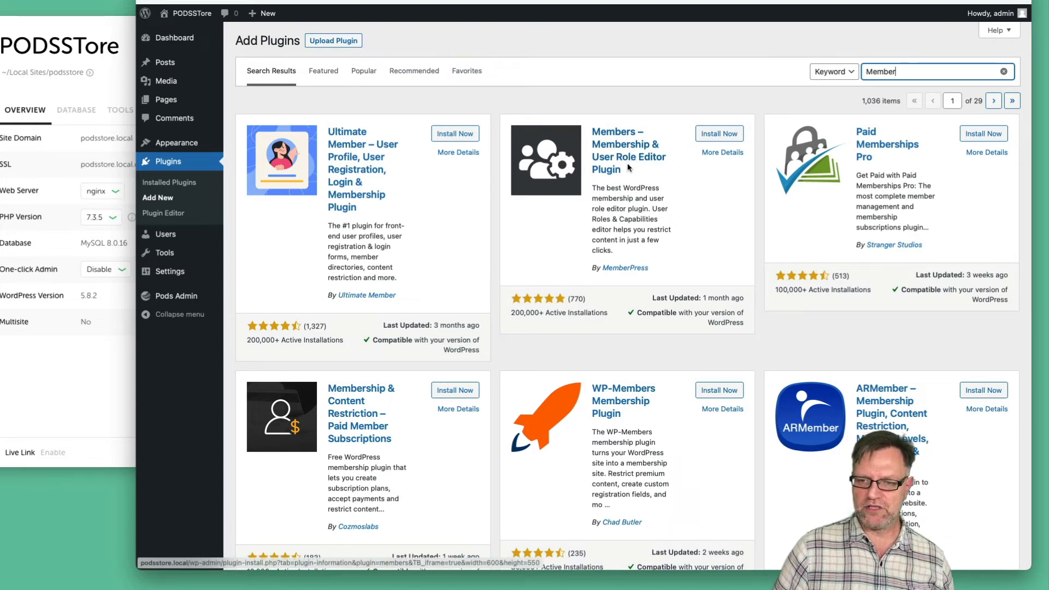
left_click(713, 134)
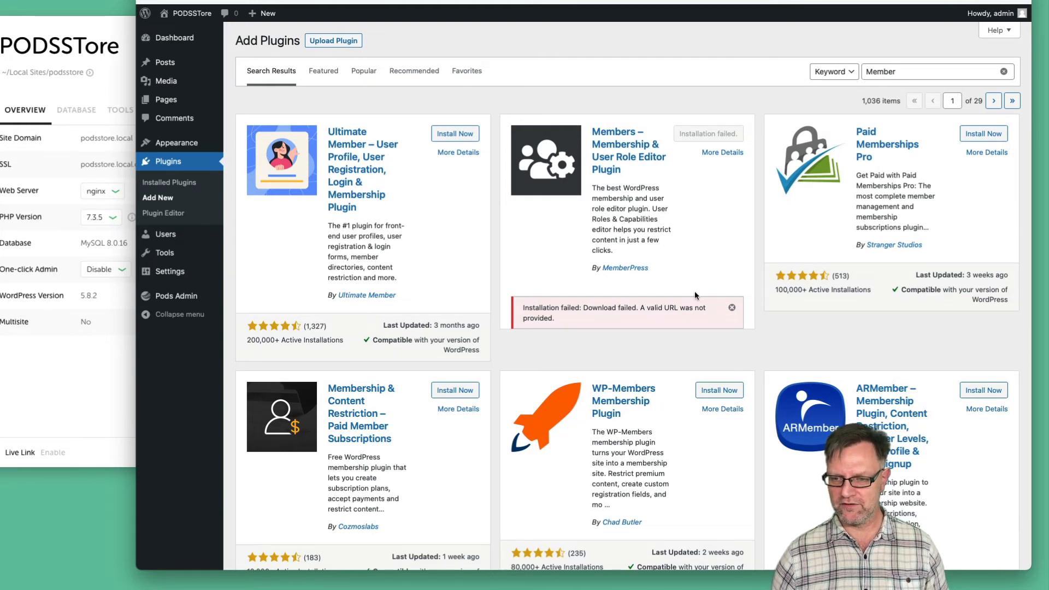
Dismiss the download error, reload, retry installing Members, then activate it
left_click(732, 308)
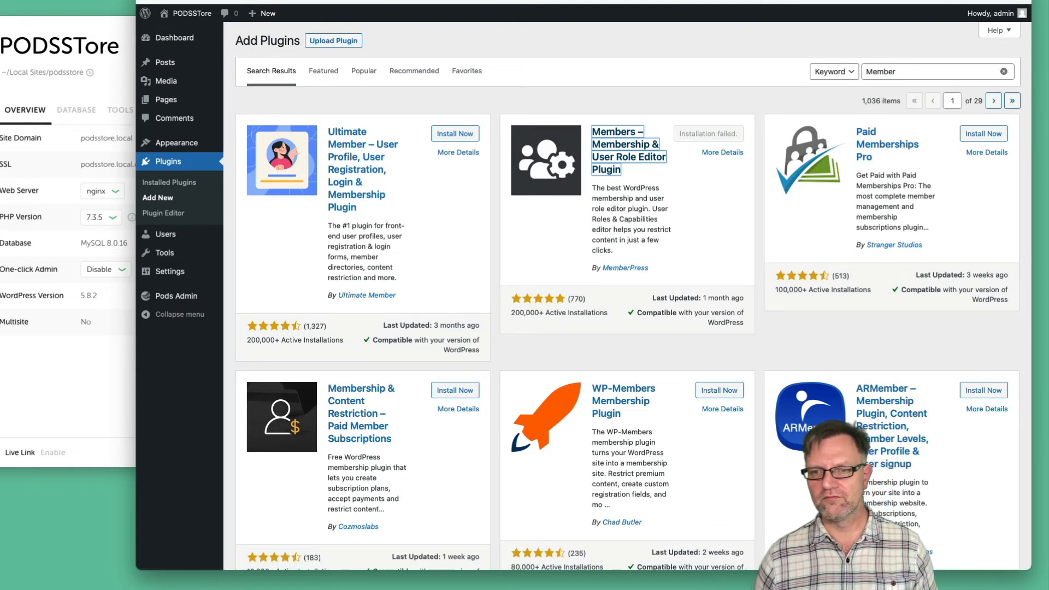
key("super+r")
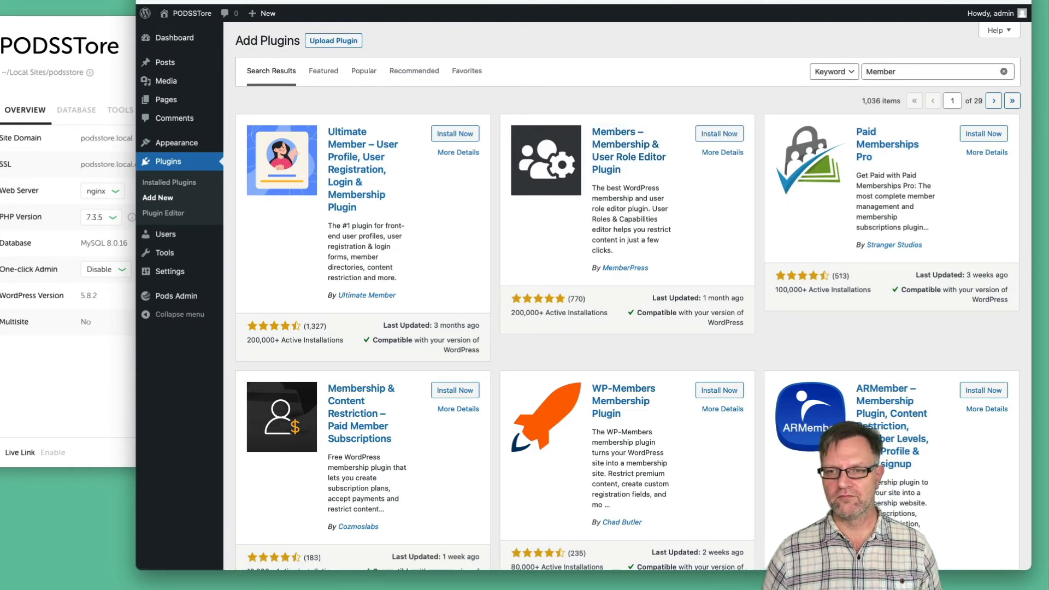
left_click(708, 135)
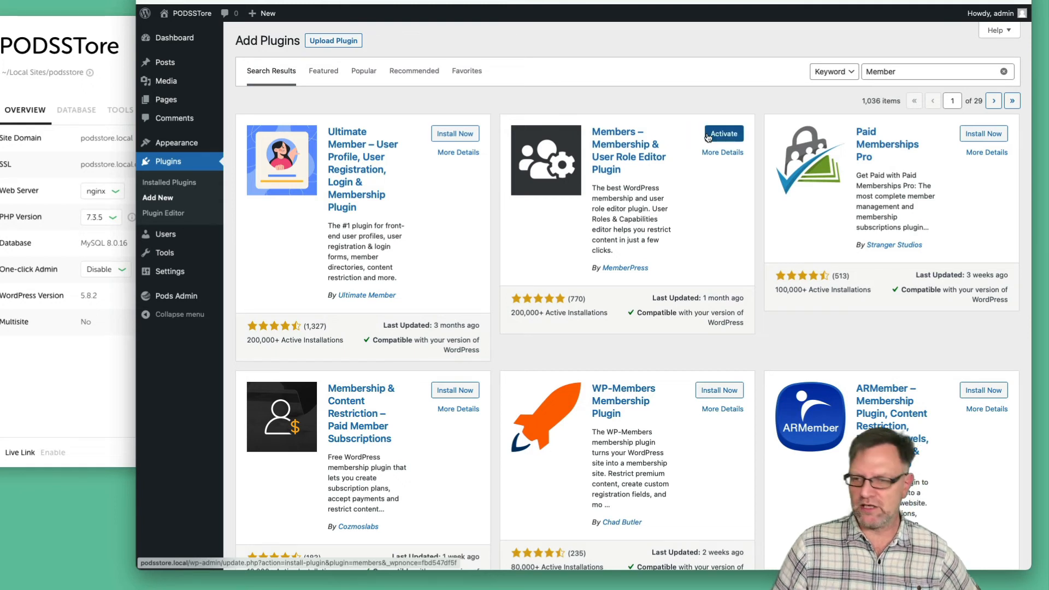
scroll(708, 137, "down", 1)
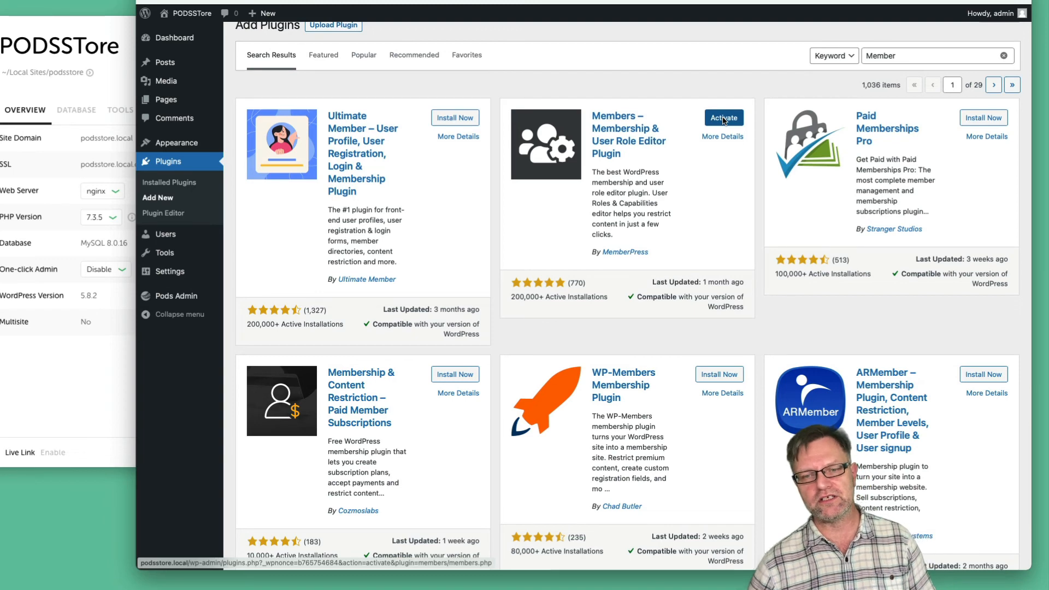
left_click(723, 118)
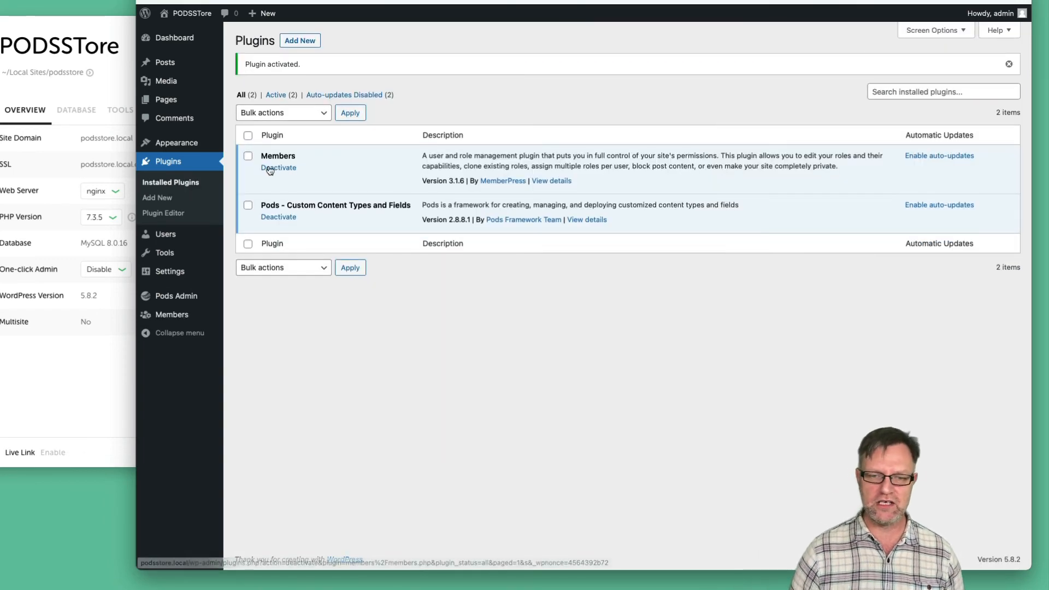
Search for 'View Admin as', then install and activate View Admin As
left_click(166, 200)
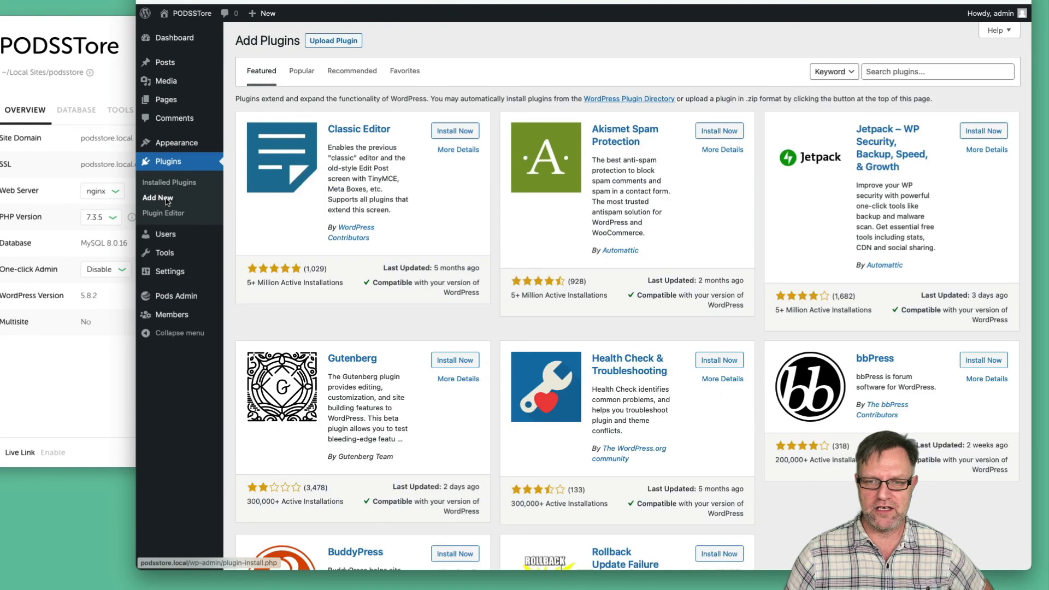
left_click(917, 71)
type("View ")
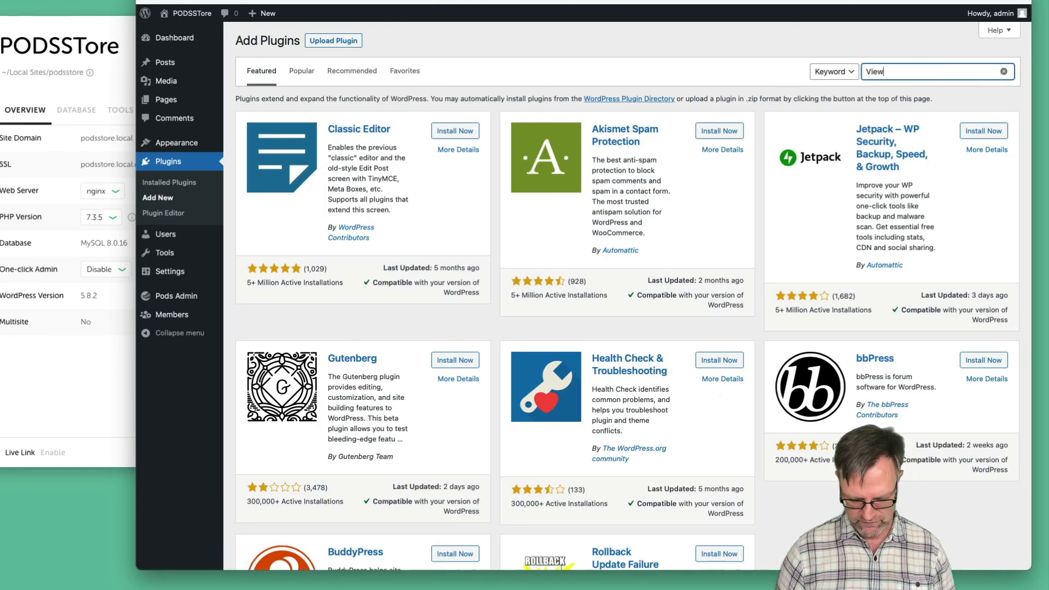
type("Admin as")
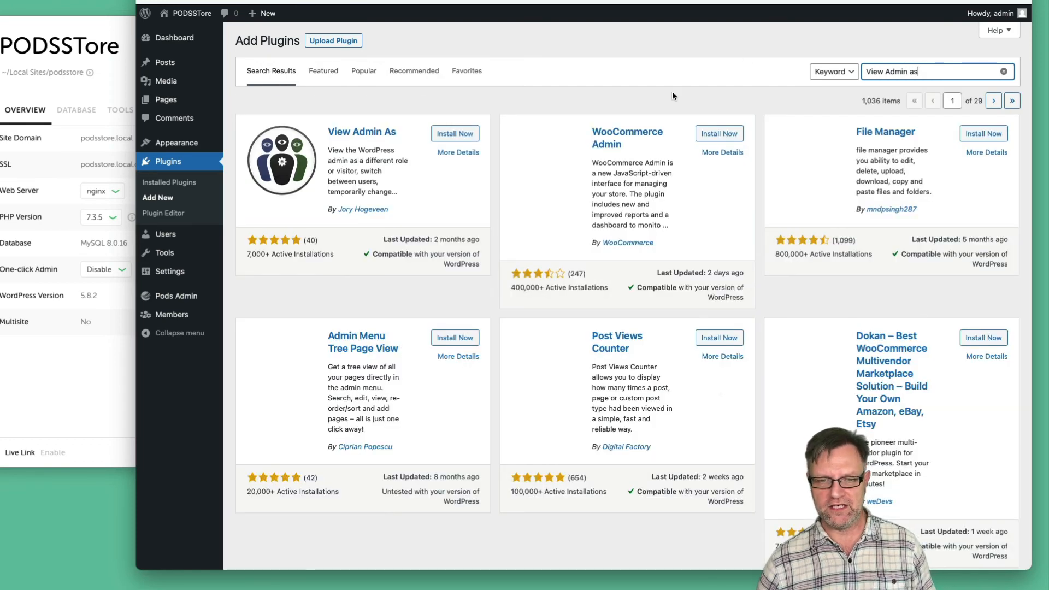
left_click(468, 139)
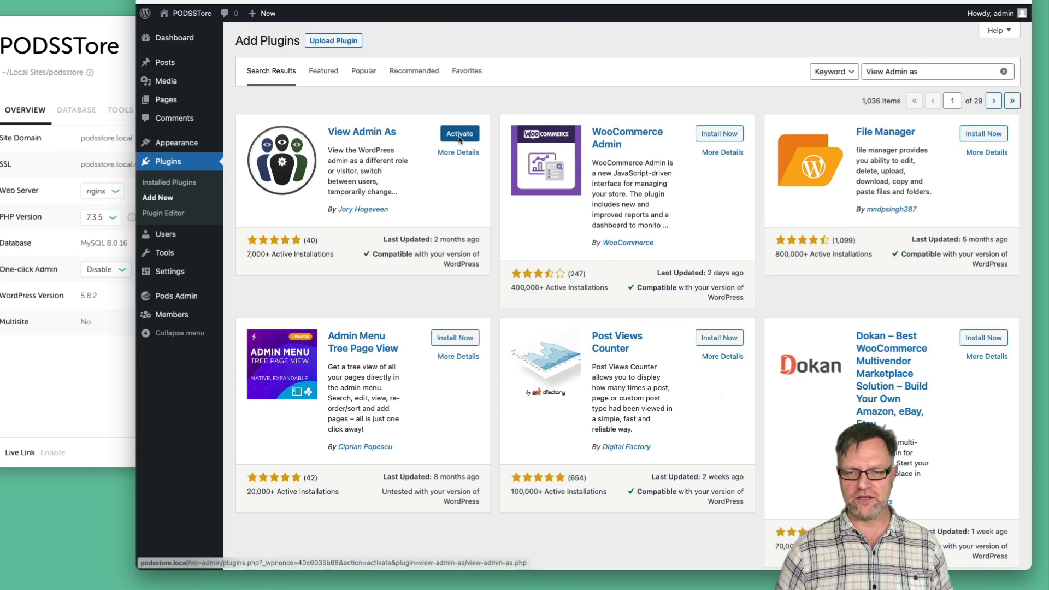
left_click(459, 134)
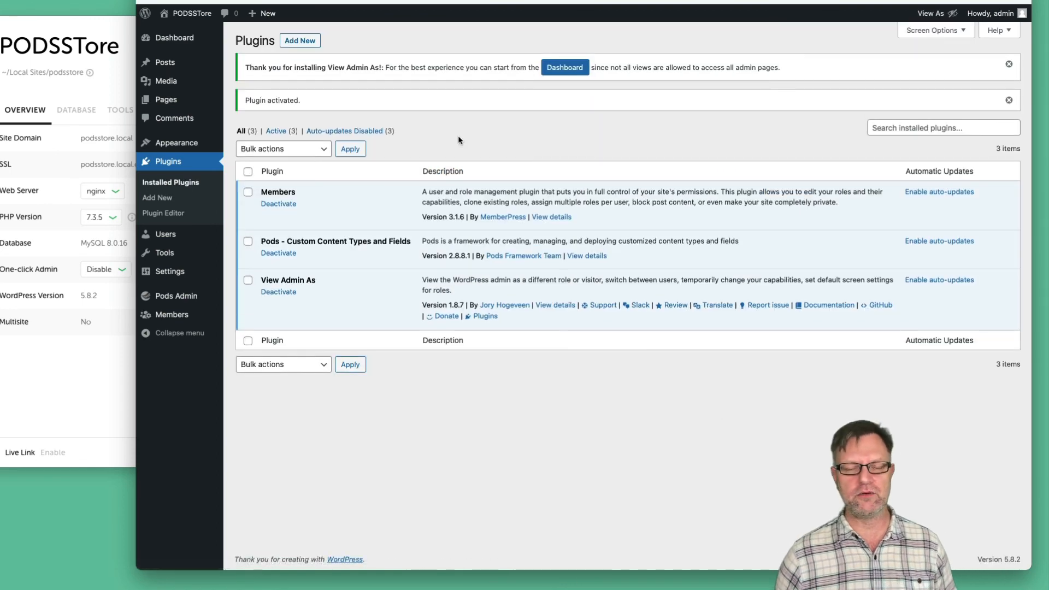